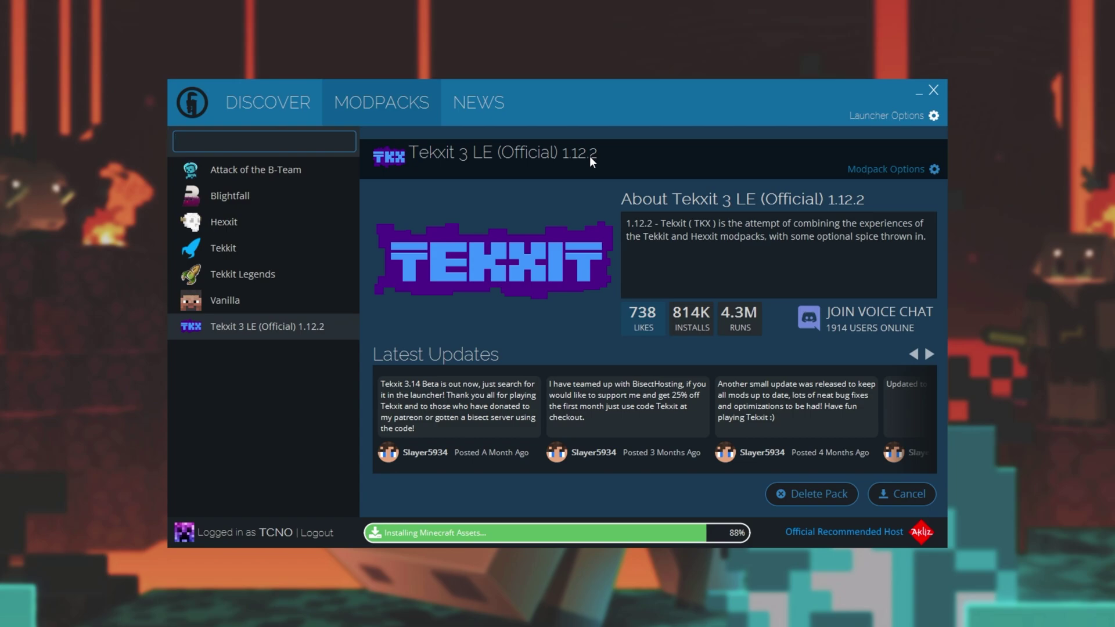
Glance at the original Tekkit page, then reopen Tekkit 3 LE (Official) 1.12.2 and launch it.
left_click(262, 251)
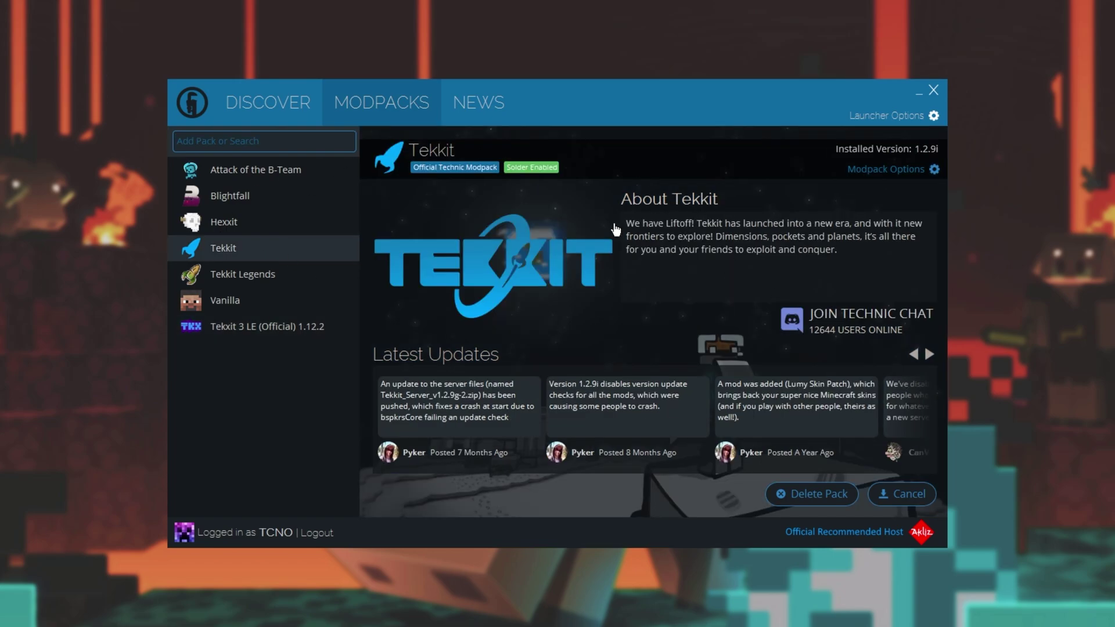
left_click(281, 325)
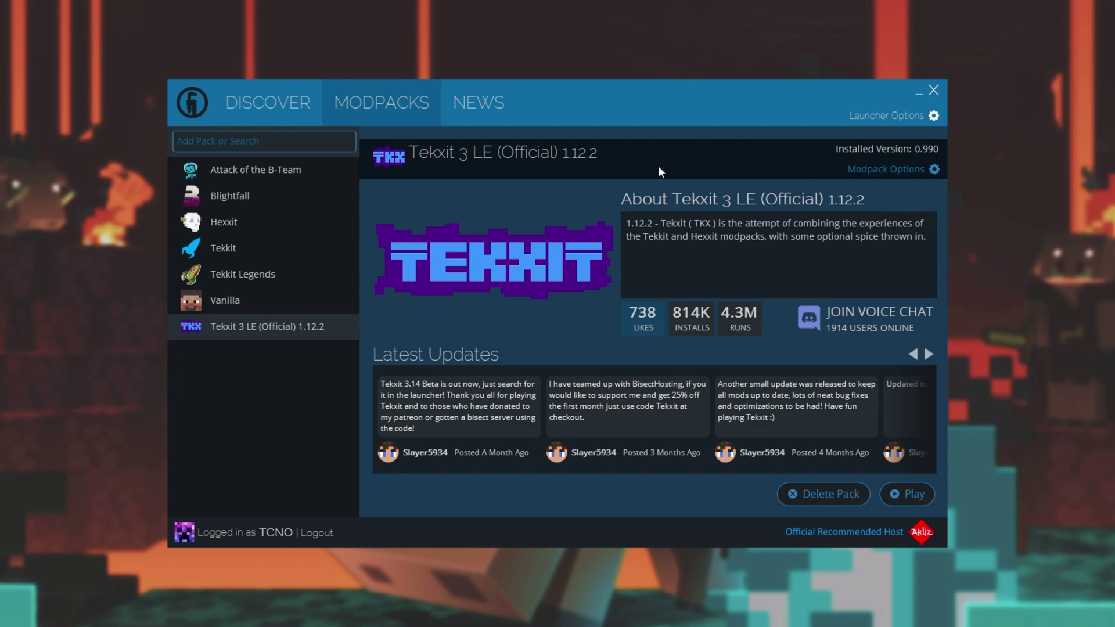
left_click(917, 492)
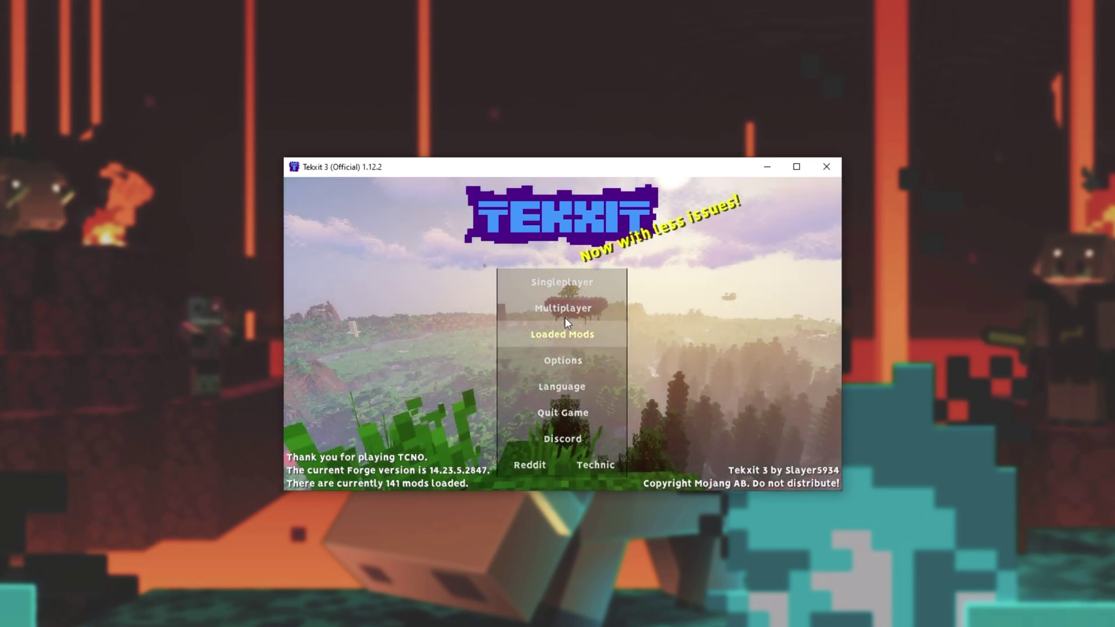
Browse the Loaded Mods list and the Minecraft entry's details, then close the game window.
left_click(578, 335)
scroll(439, 273, "down", 2)
scroll(424, 267, "up", 2)
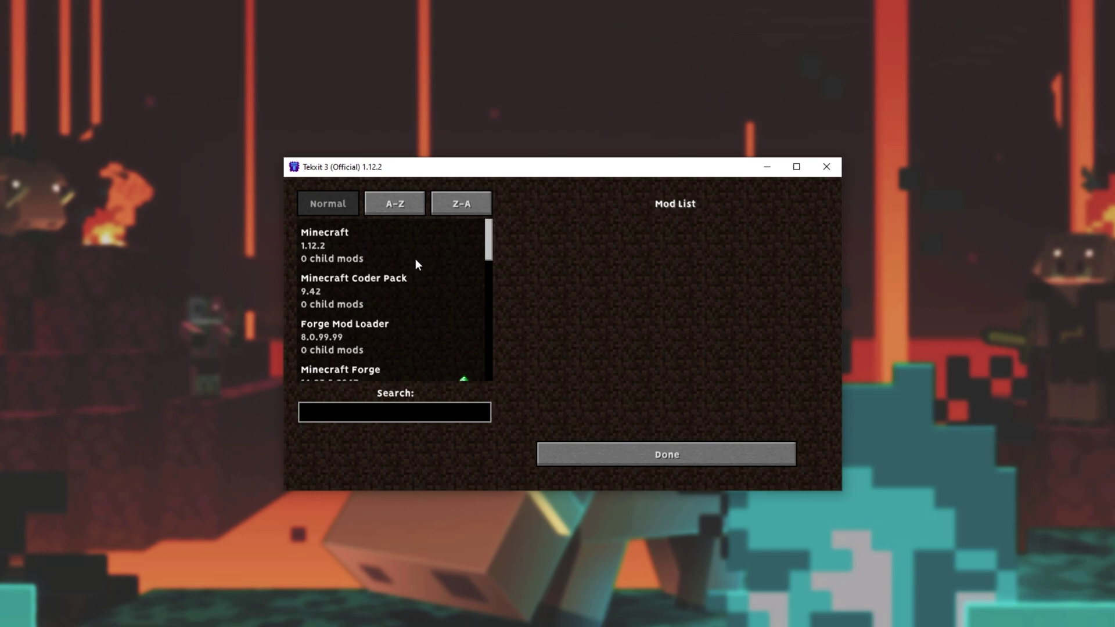
left_click(369, 247)
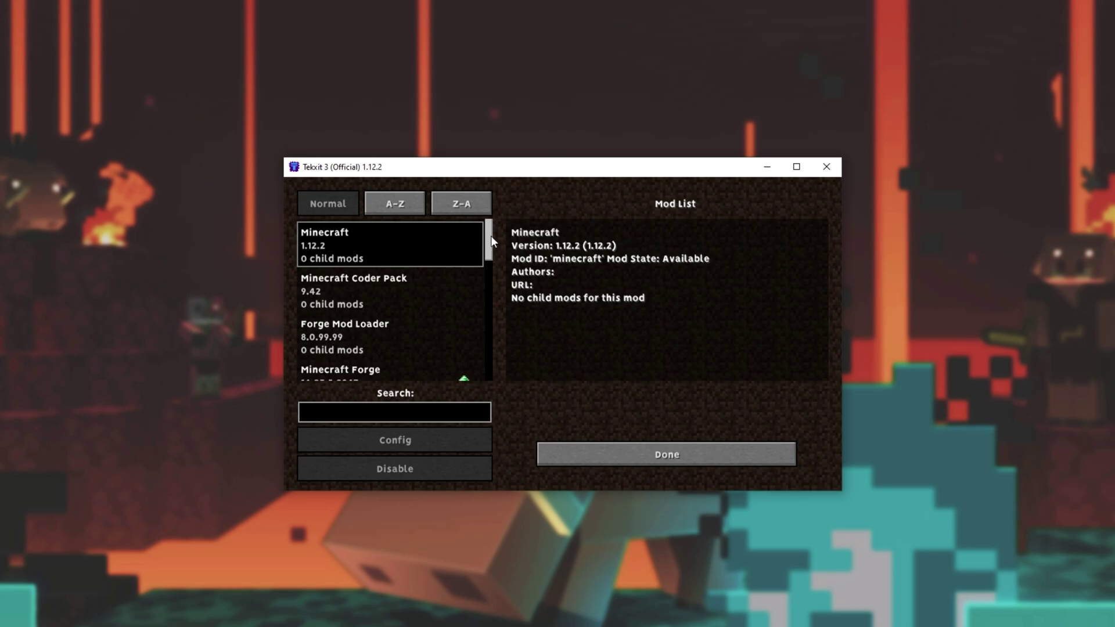
scroll(490, 235, "down", 1)
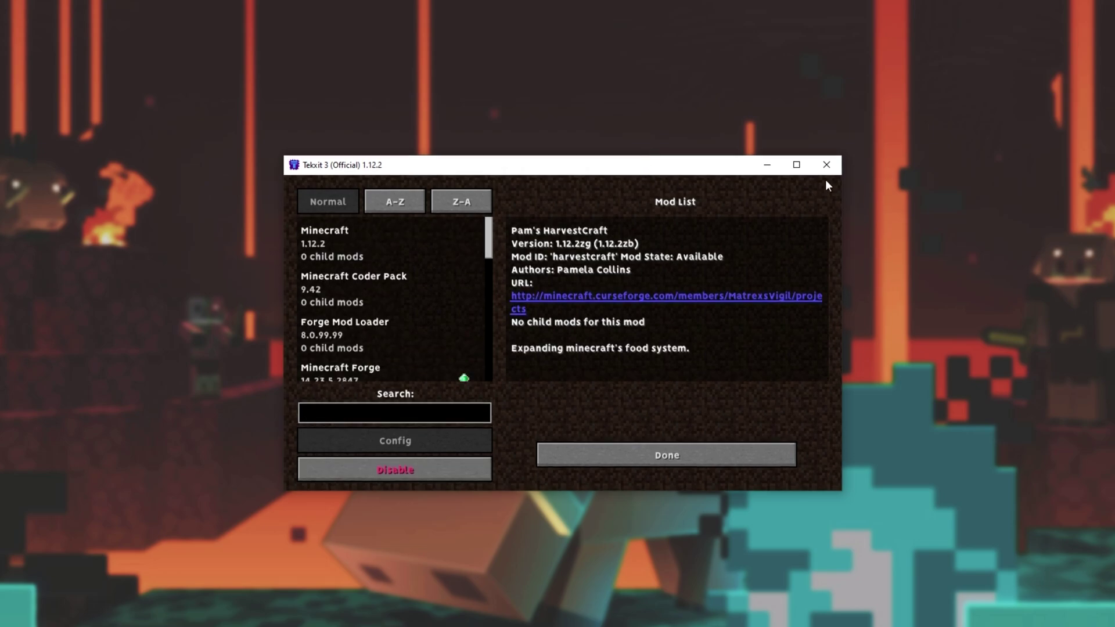
left_click(833, 171)
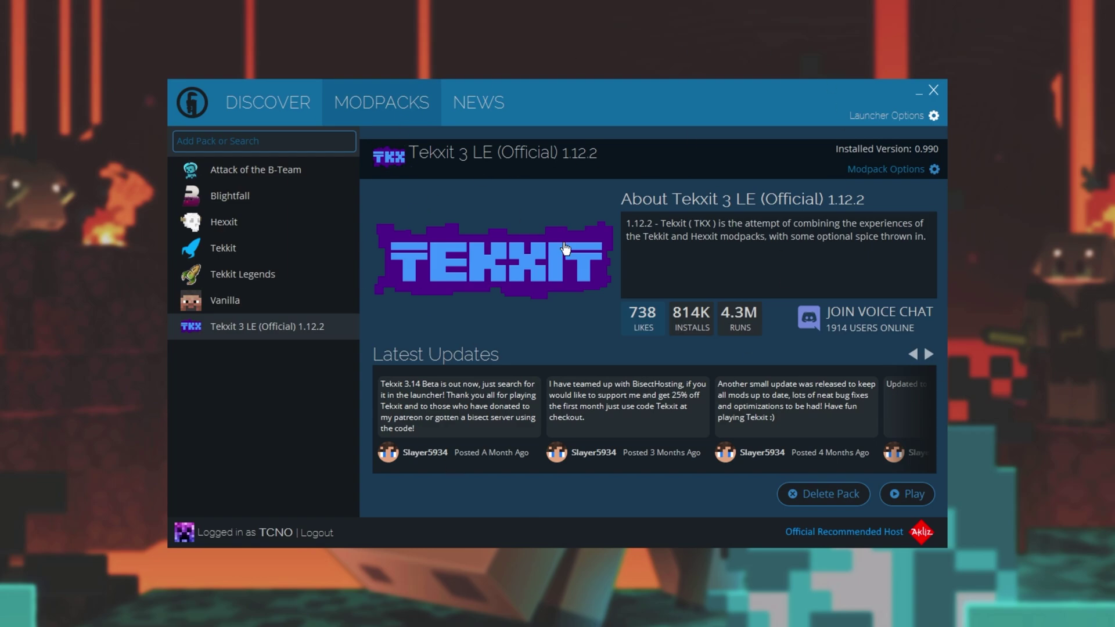
Open Tekkit 3 LE's Modpack Options to reach its tekkit-3-official-1122 install folder.
left_click(916, 174)
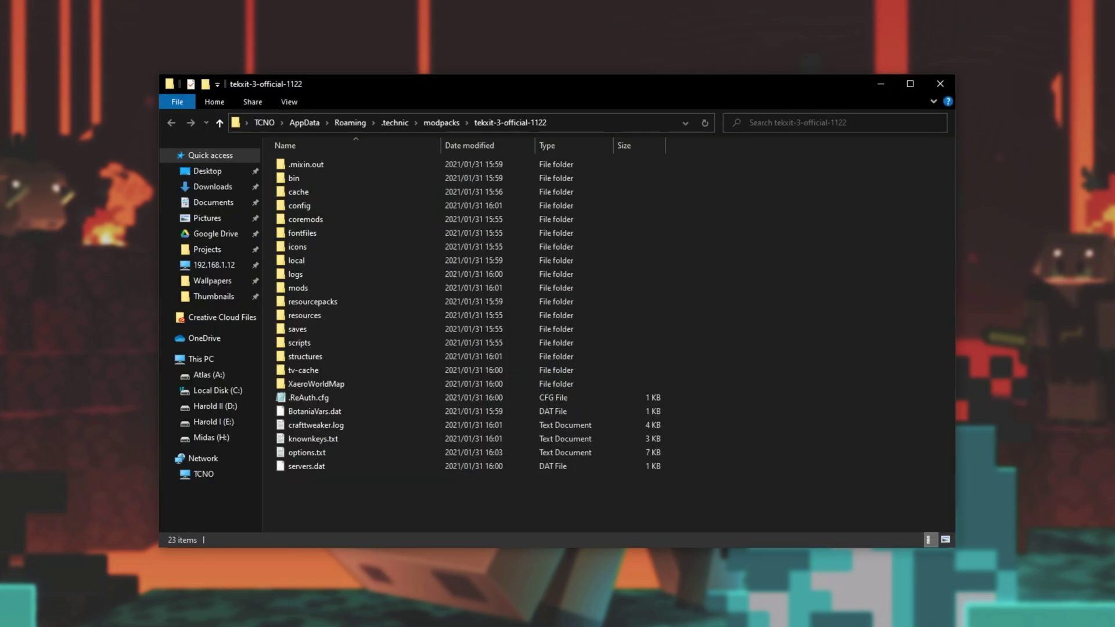
Select and deselect the tekkit-3-official-1122 folder contents, then maximise the optifine.net downloads window.
key("ctrl+a")
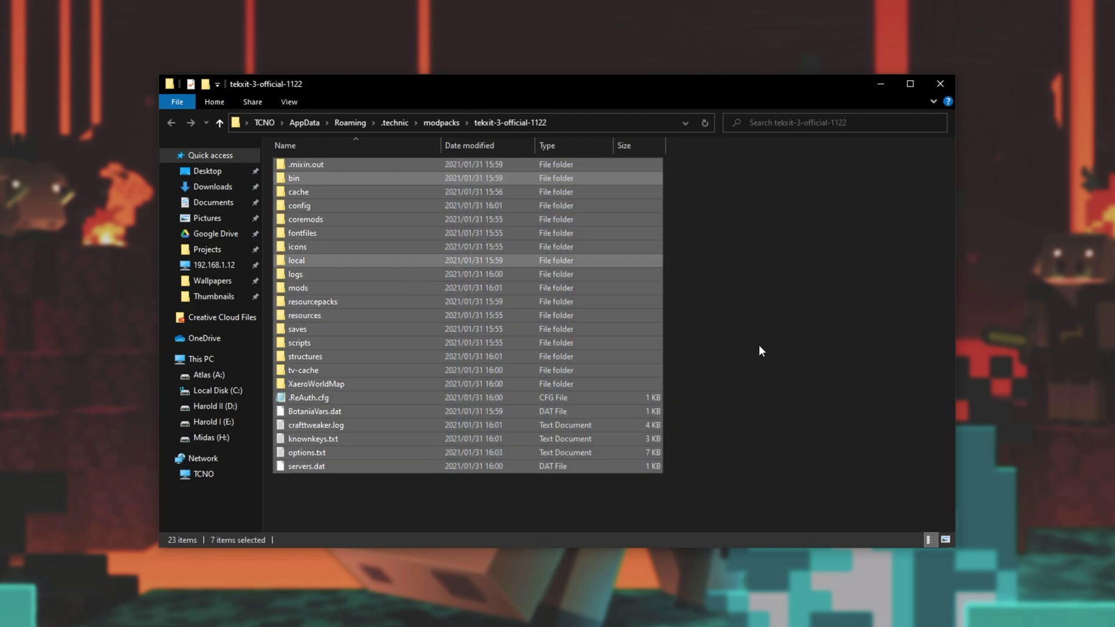
left_click(926, 456)
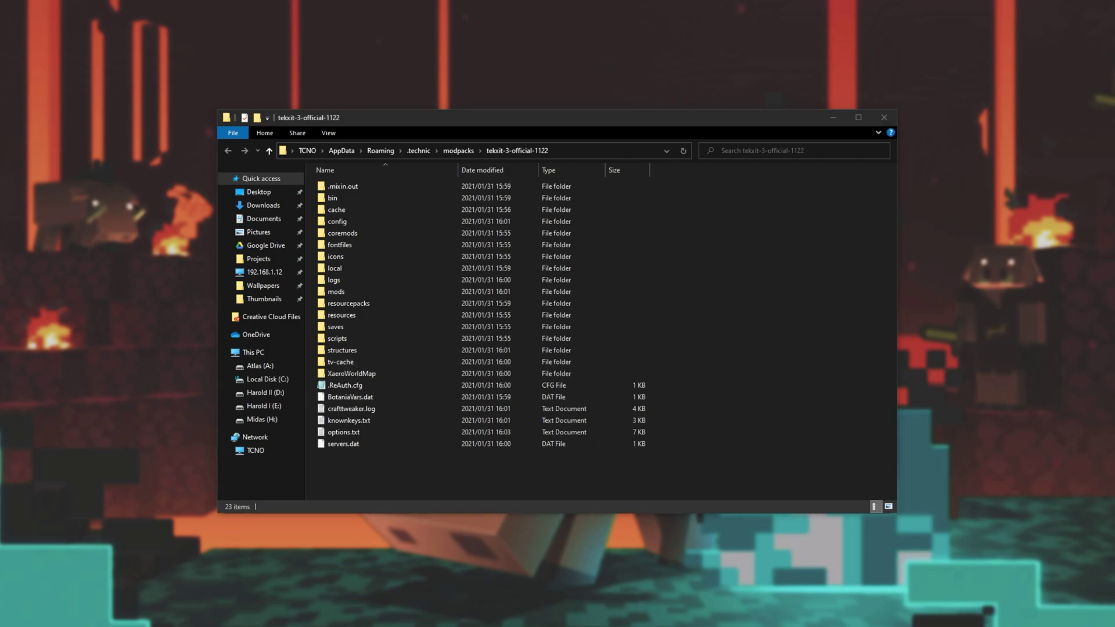
left_click_drag(0, 112, 683, 114)
double_click(683, 112)
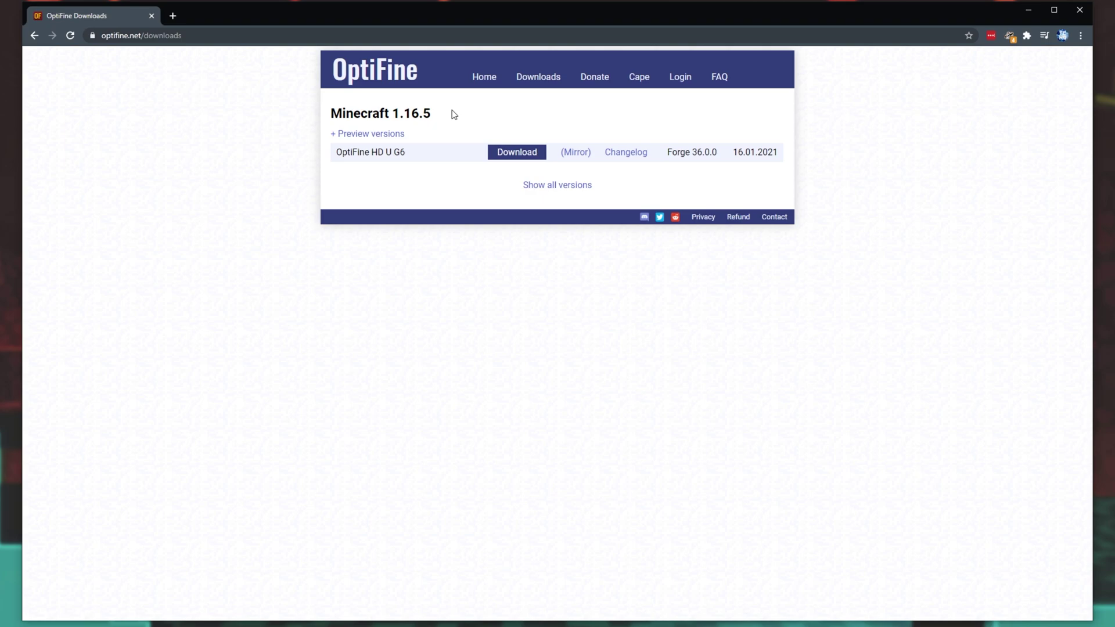
List all OptiFine versions and download 1.12.2 HD U G5, skipping the ad page.
left_click(546, 186)
scroll(546, 188, "down", 8)
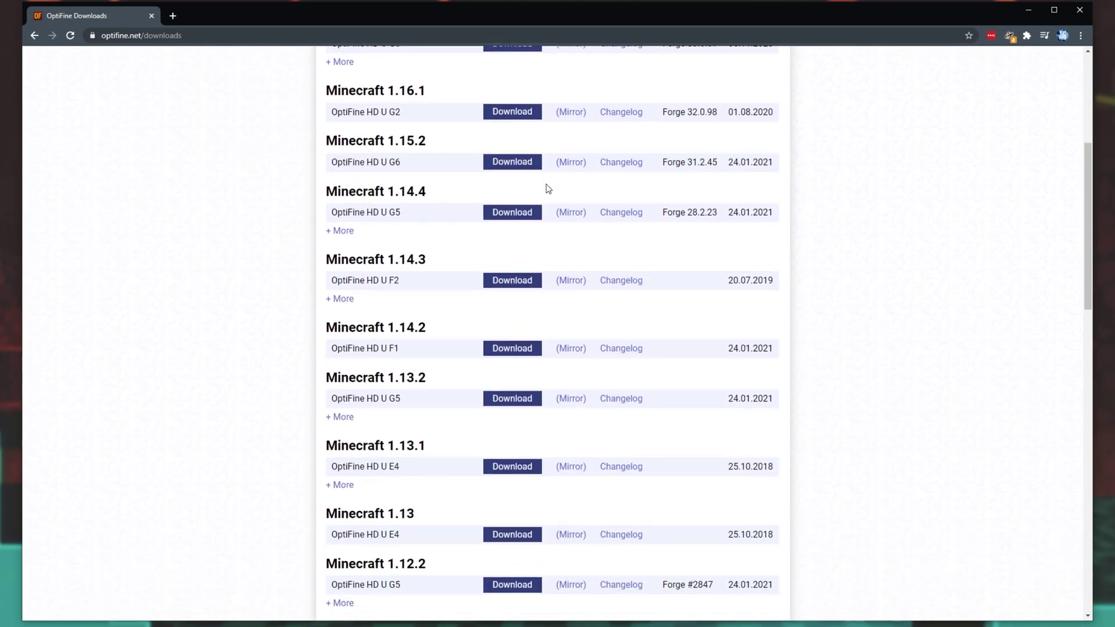
scroll(548, 188, "down", 2)
left_click_drag(427, 307, 320, 314)
left_click(533, 331)
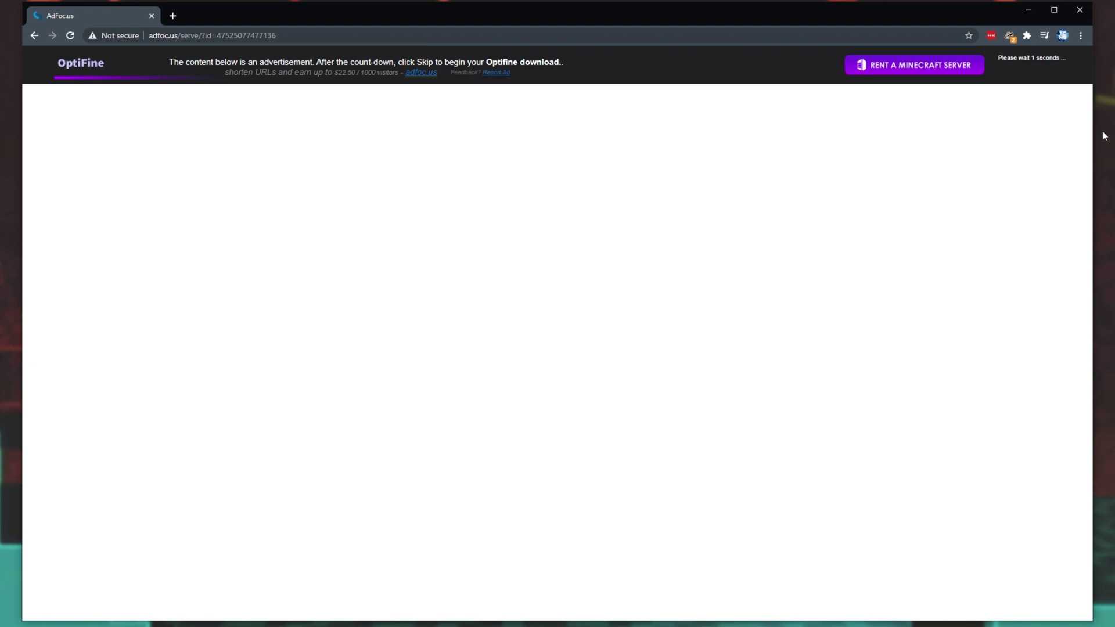
left_click(1016, 58)
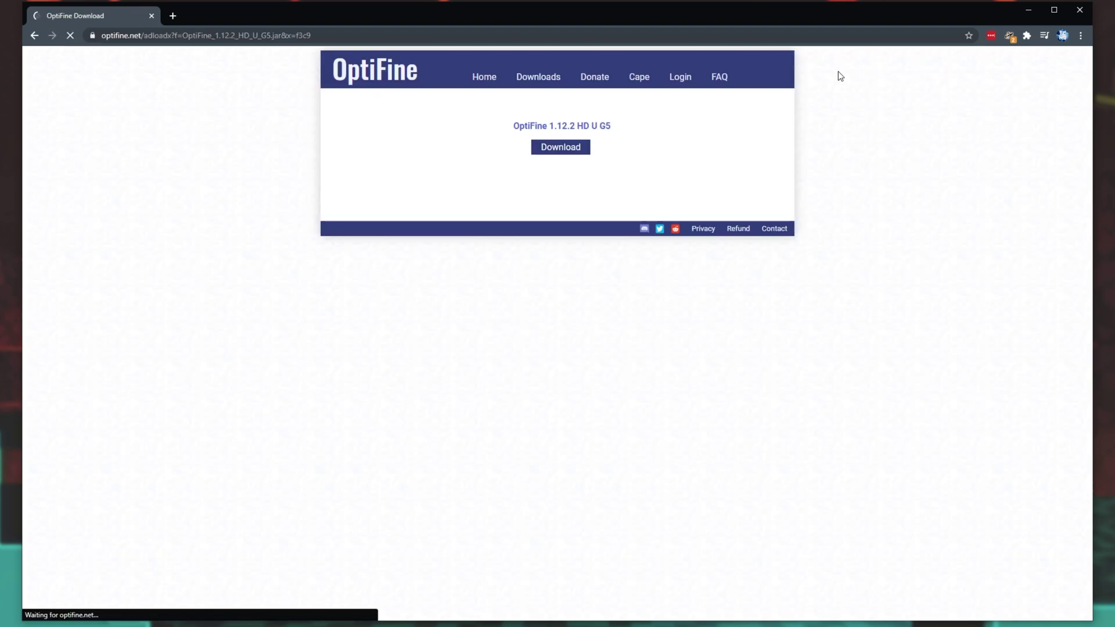
left_click(559, 155)
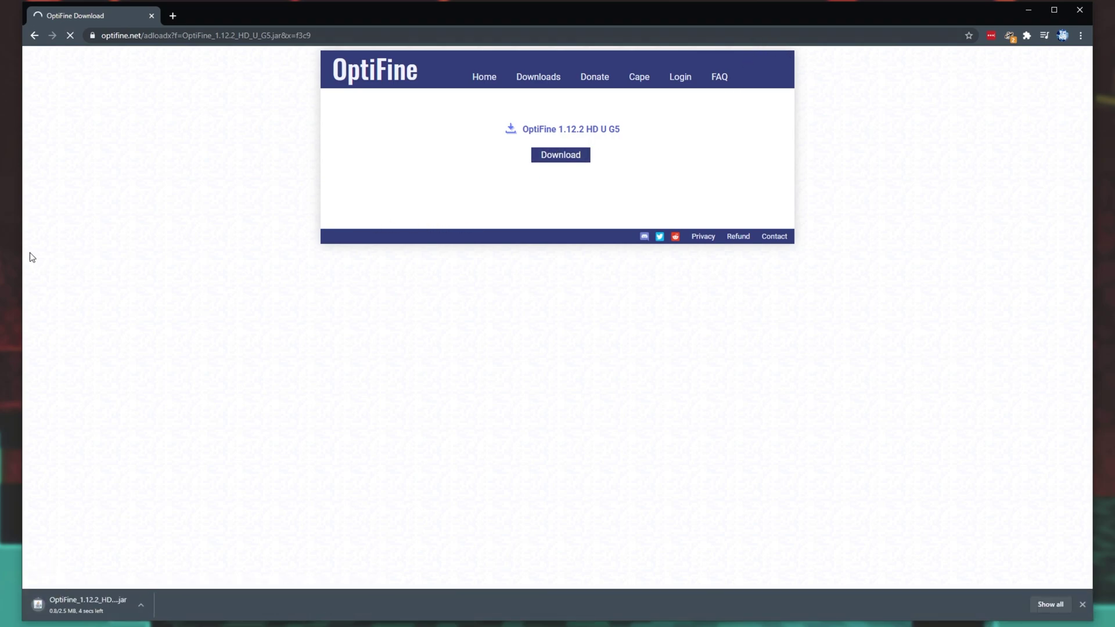
Keep the downloaded OptiFine_1.12.2_HD_U_G5.jar and drag it into the modpack's mods folder.
left_click_drag(22, 251, 696, 232)
left_click(824, 16)
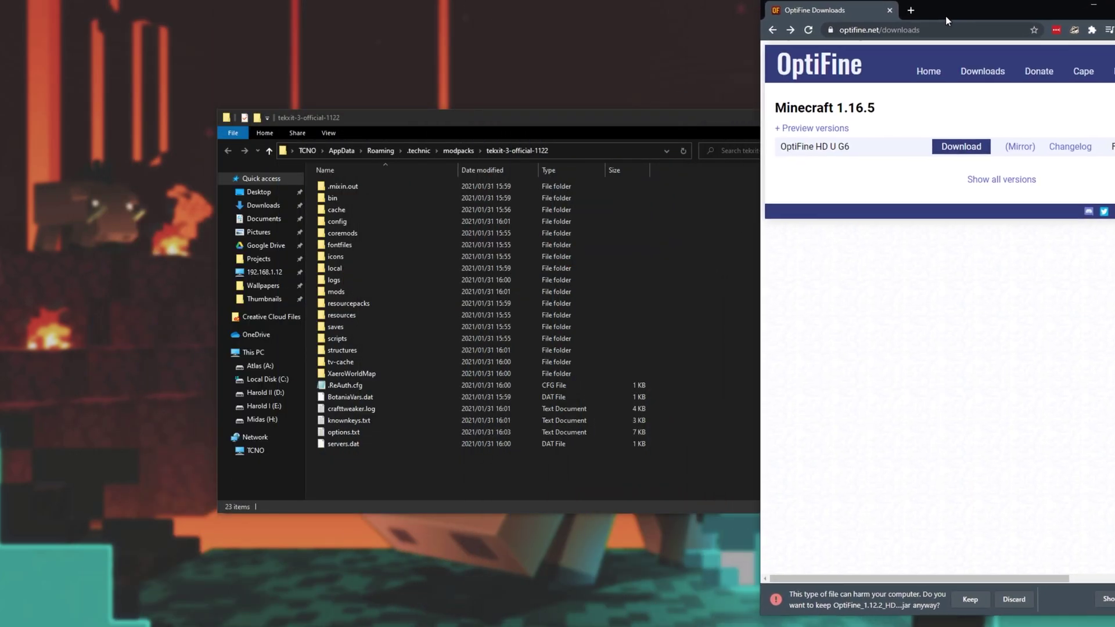
left_click(969, 598)
double_click(430, 291)
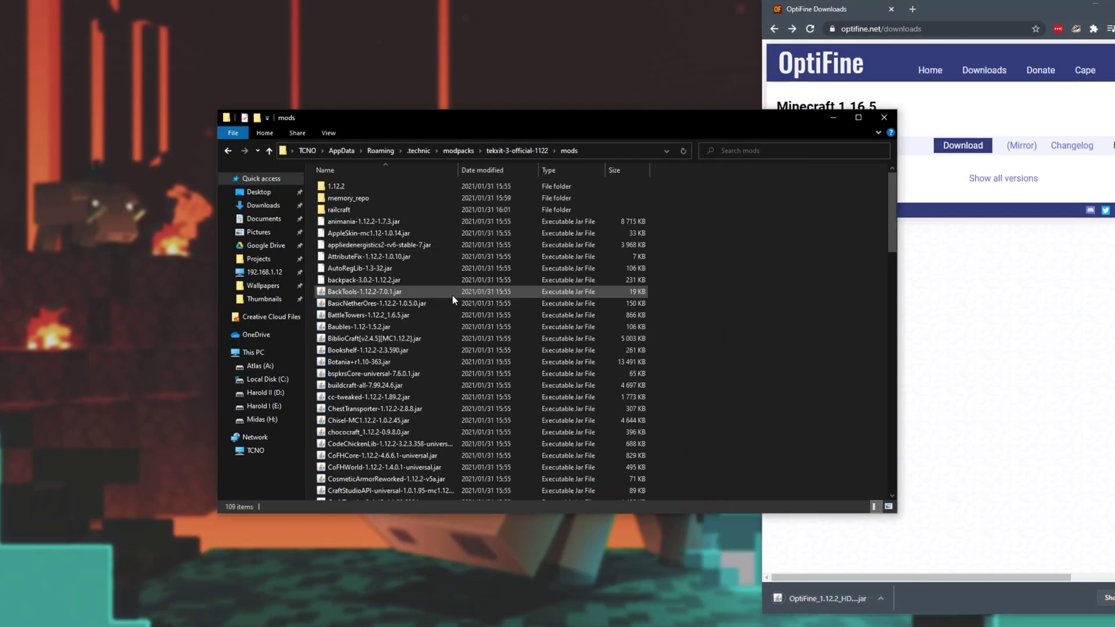
left_click_drag(831, 604, 716, 415)
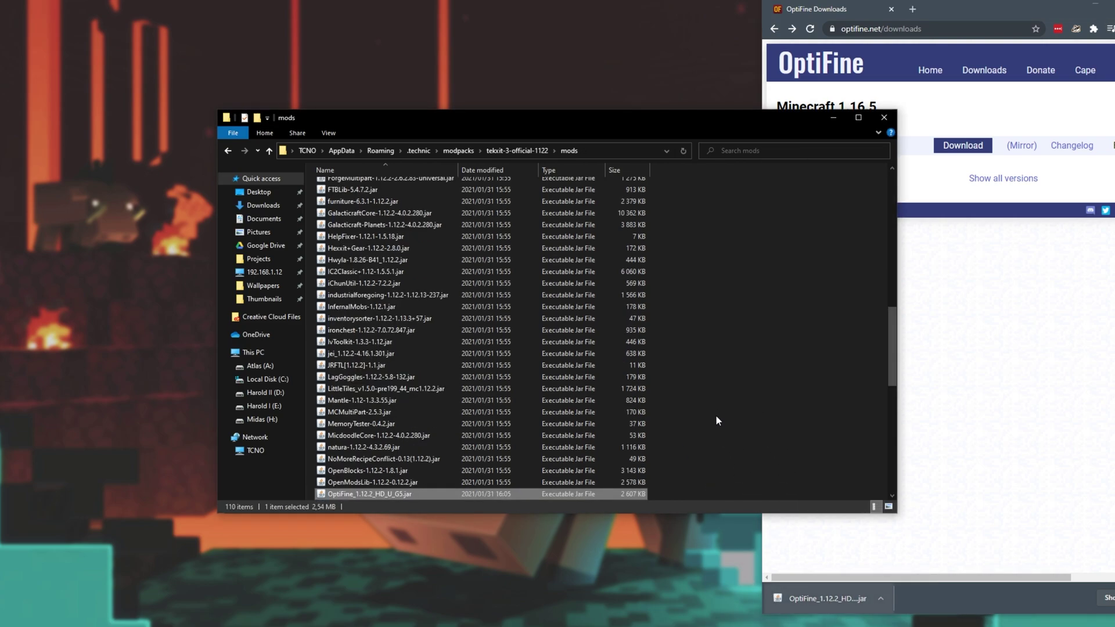
scroll(716, 415, "down", 4)
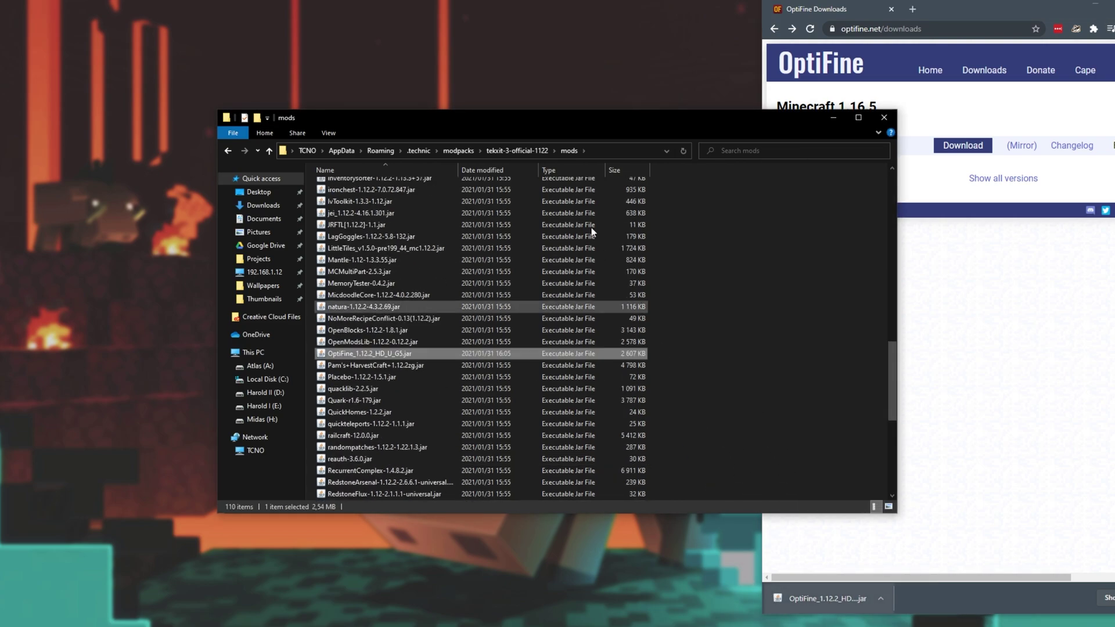
Back in Technic Launcher, close Modpack Options and press Play on Tekkit 3 LE.
key("alt+Tab")
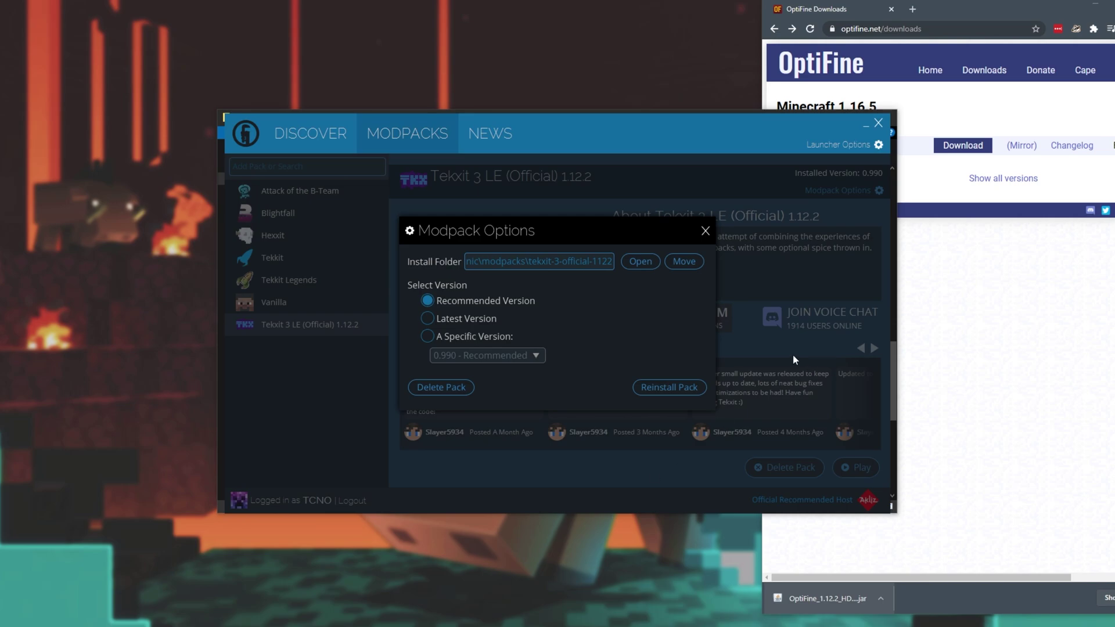
key("Escape")
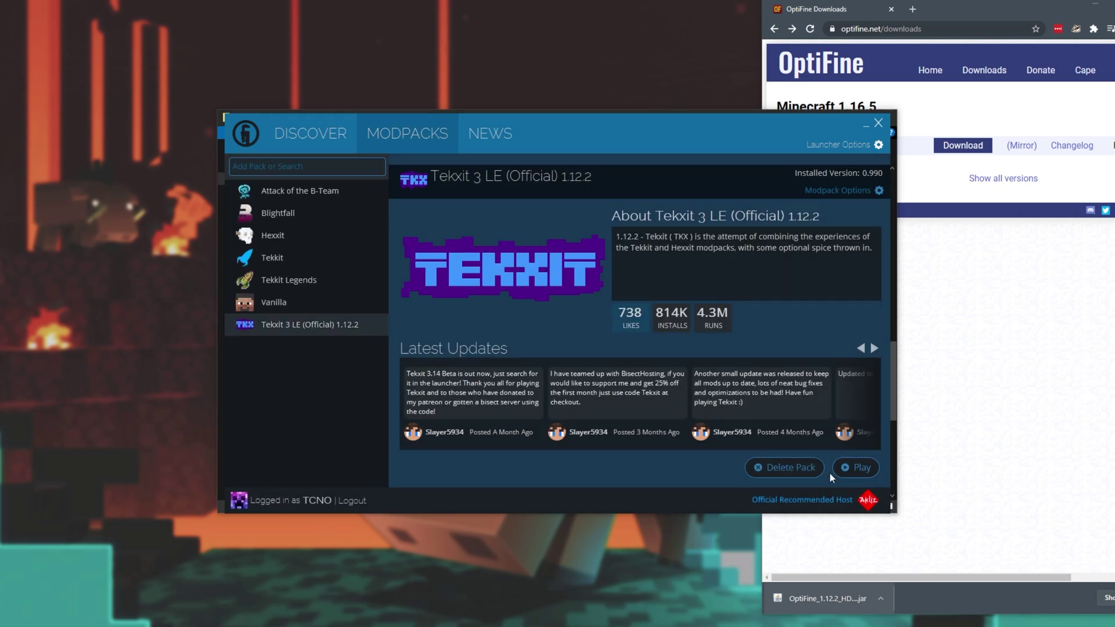
left_click(855, 472)
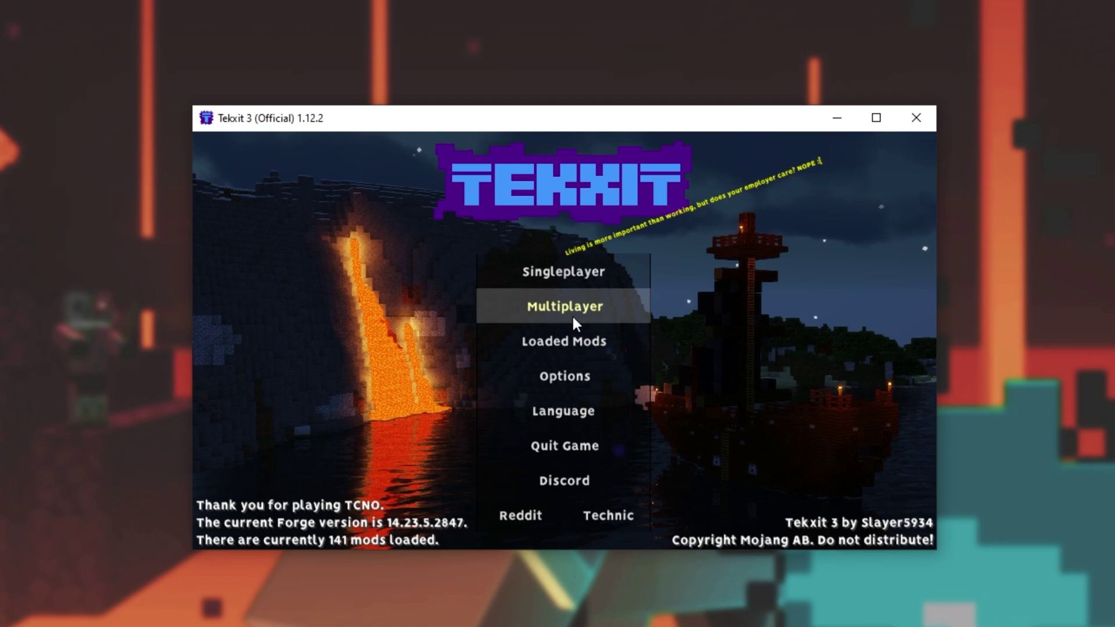
Confirm OptiFine HD G5 Ultra appears in Video Settings, back out, and open Singleplayer.
left_click(548, 387)
left_click(492, 329)
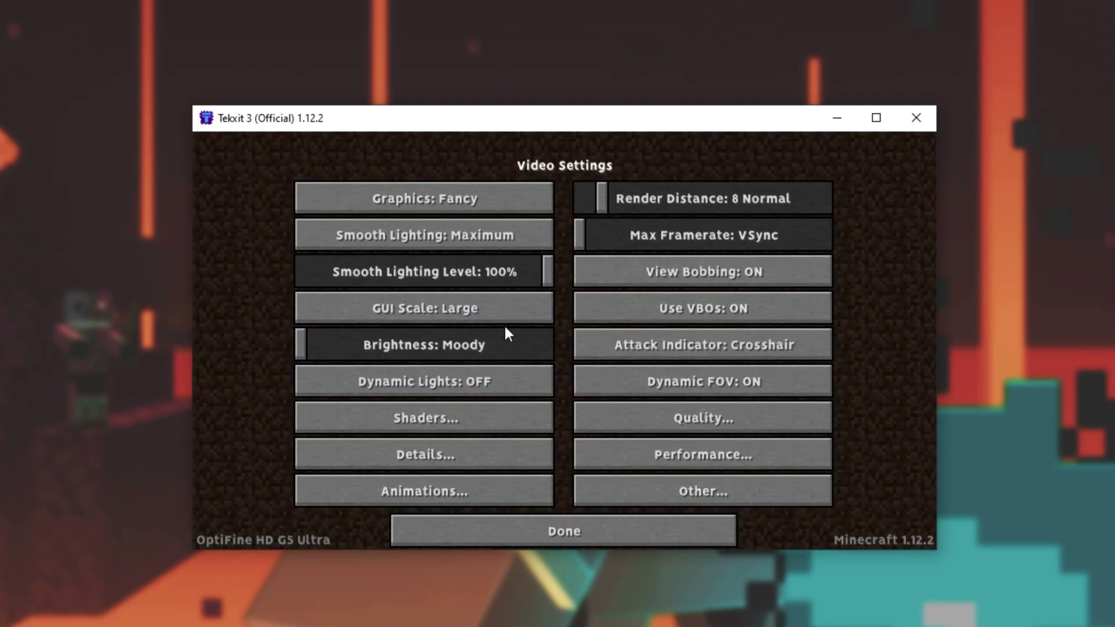
left_click(524, 526)
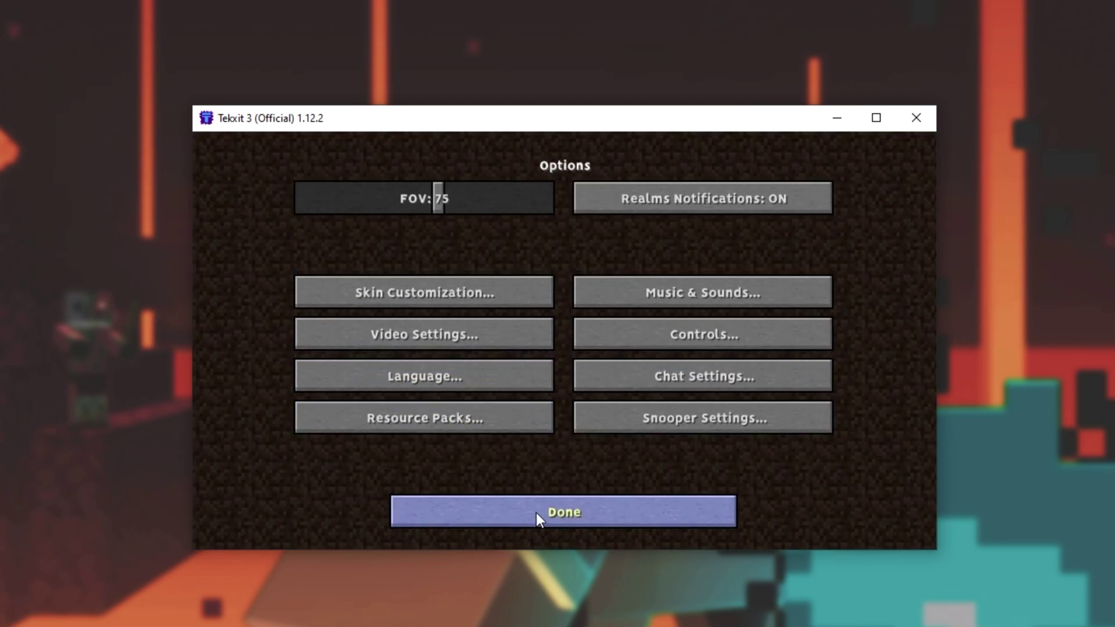
left_click(541, 516)
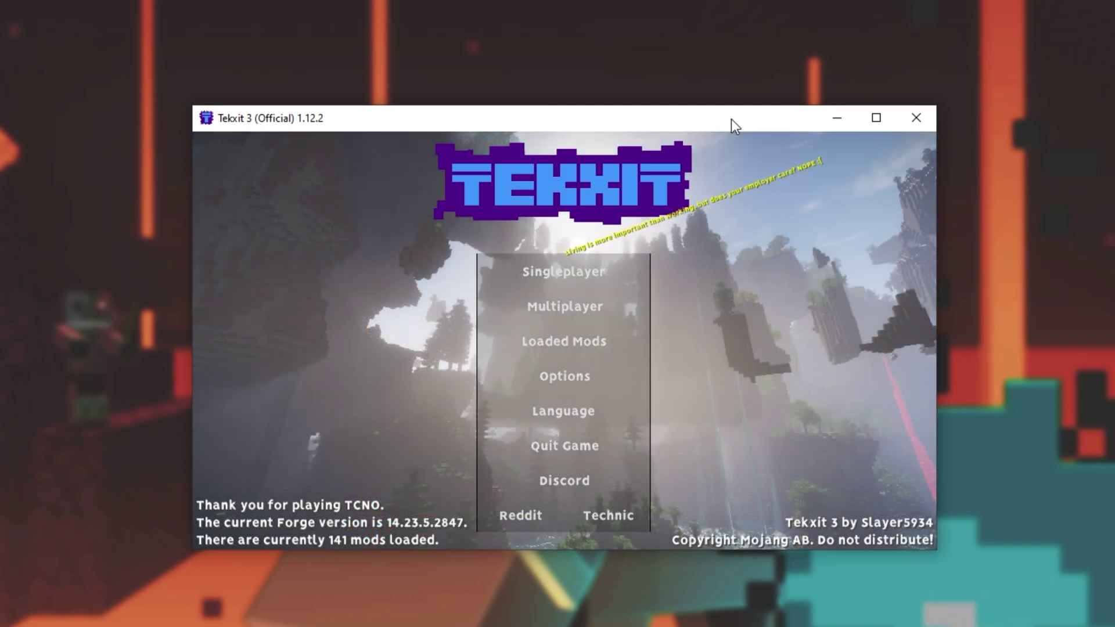
left_click(595, 283)
Create the new world, select hotbar slot 3, and walk along the lake shore.
left_click(635, 475)
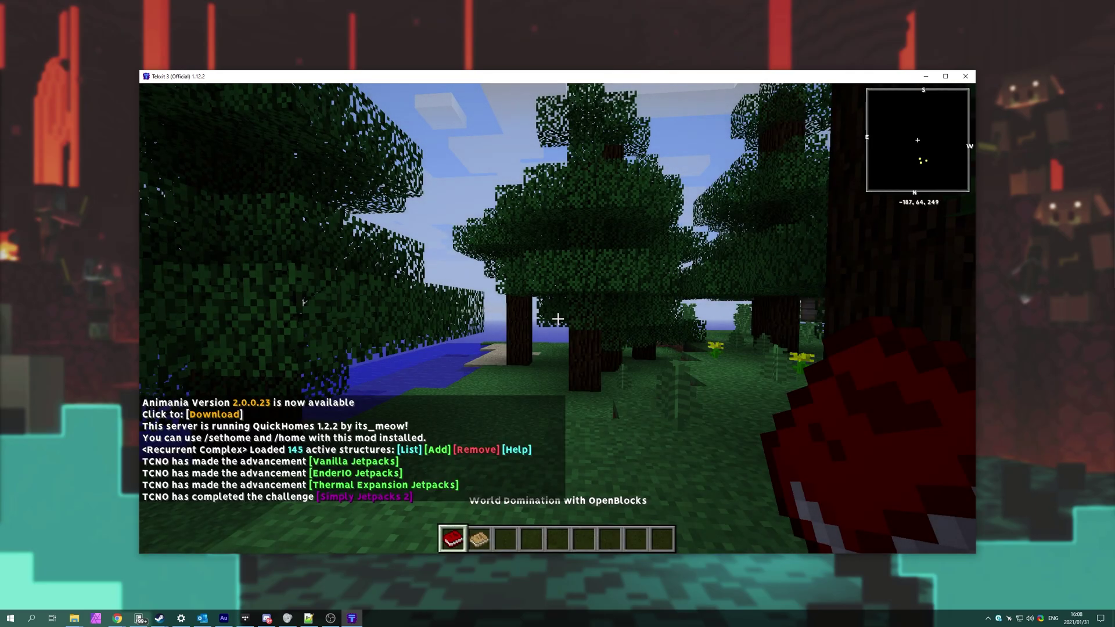
key("3")
key("w")
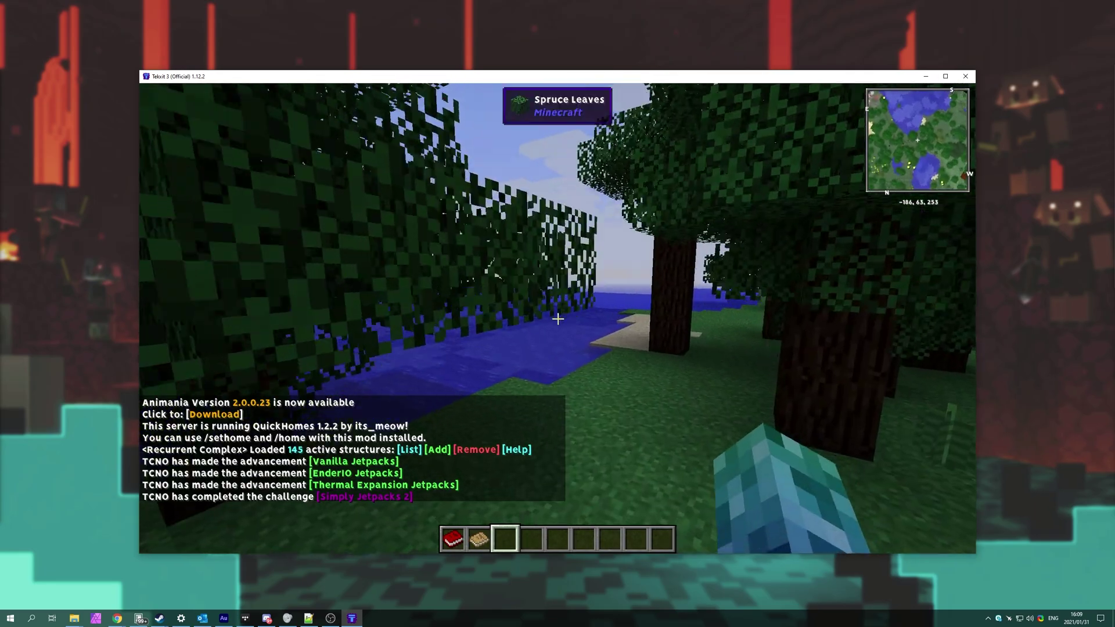
key("w")
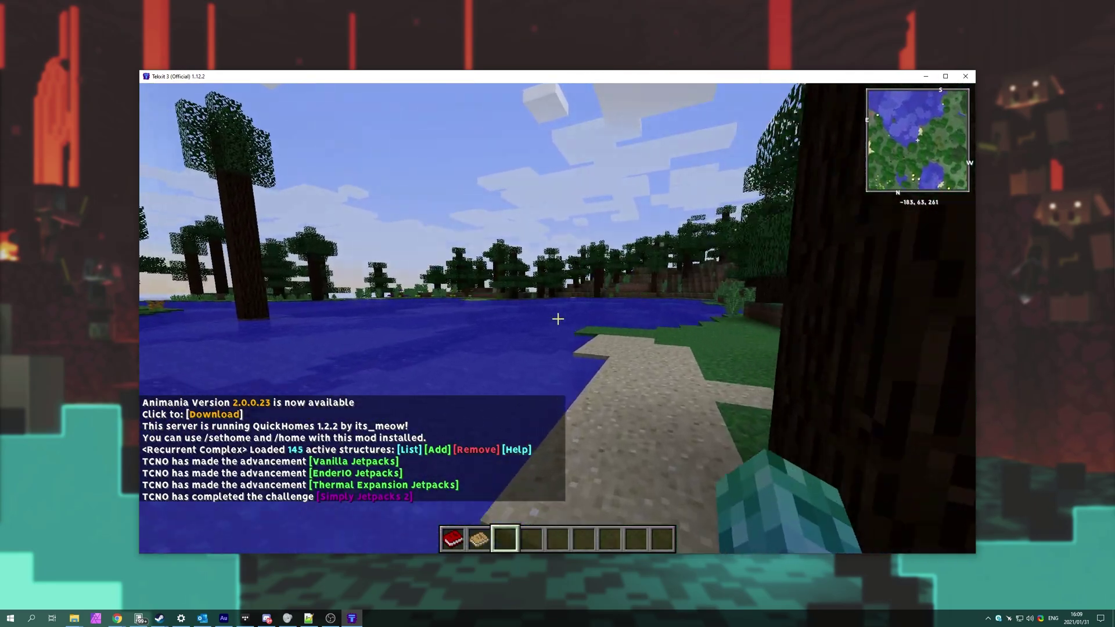
key("w")
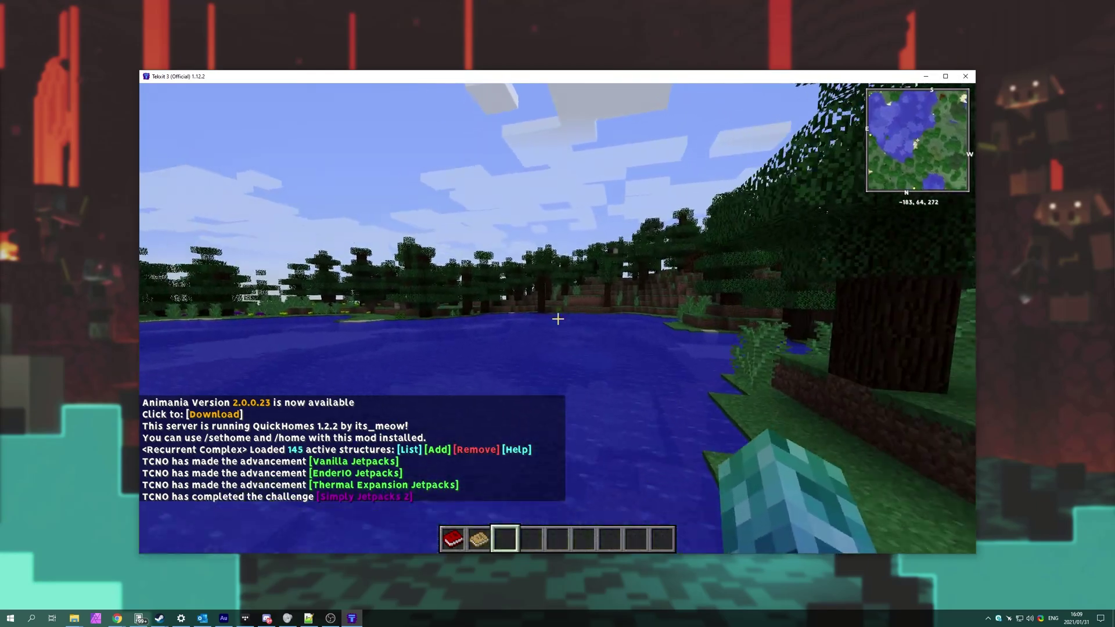
key("space")
Fly up over the lake and forest, then descend onto the grassy hillside.
key("w")
key("space")
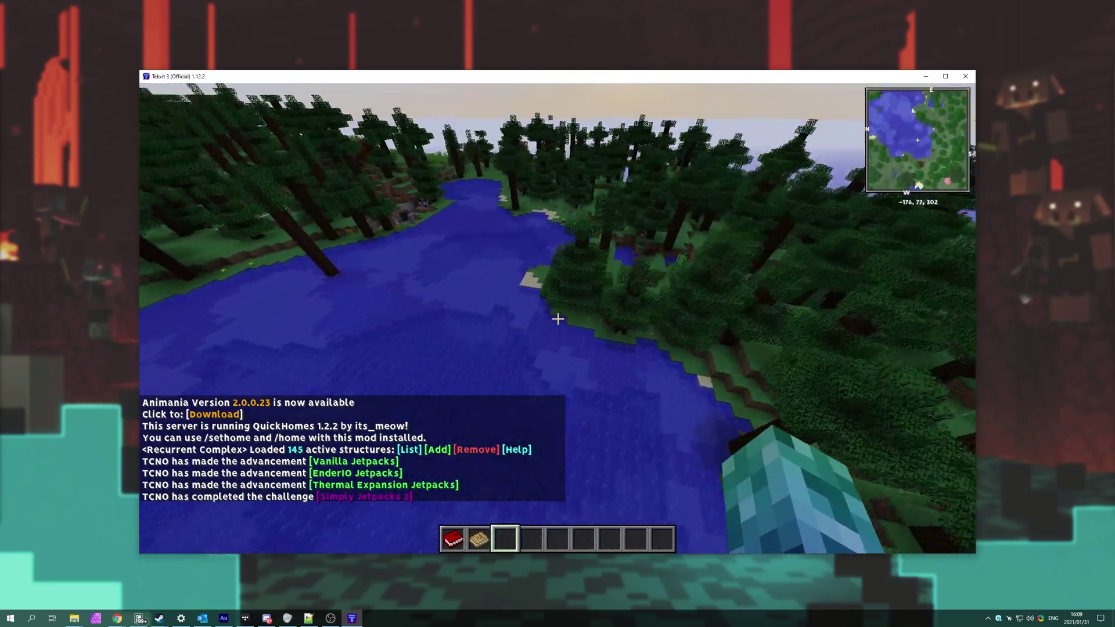
key("w")
key("space")
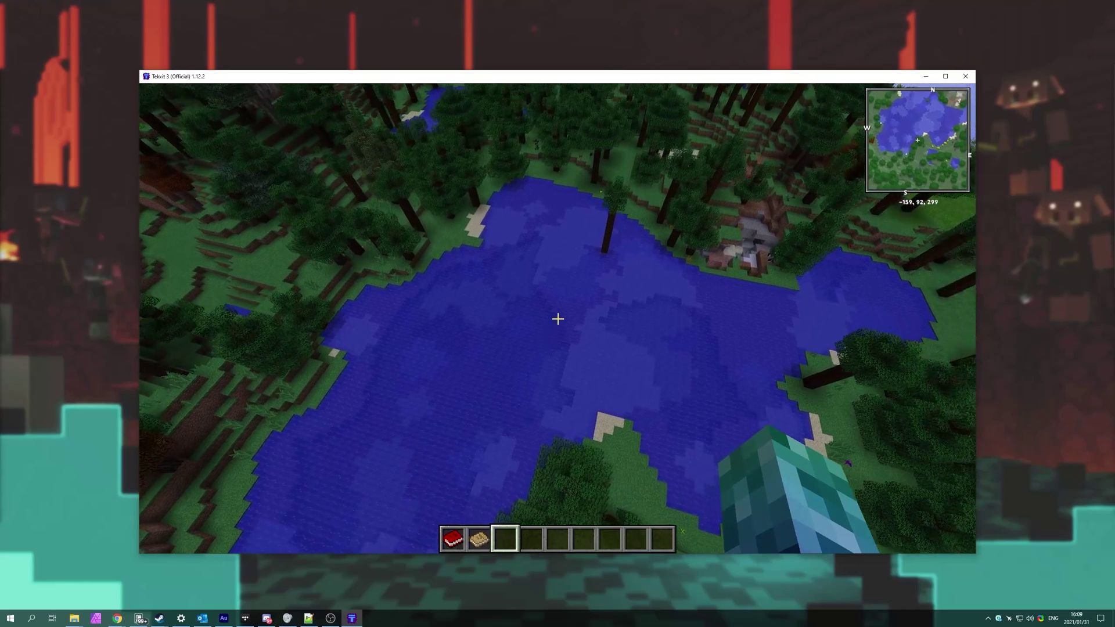
key("w")
key("shift")
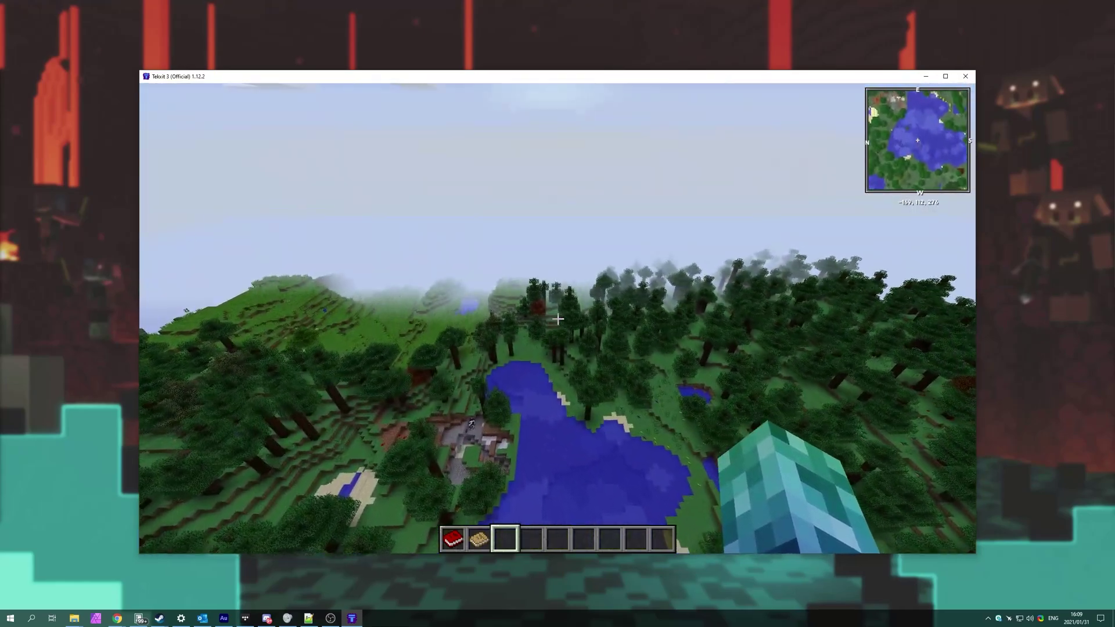
key("w")
key("shift")
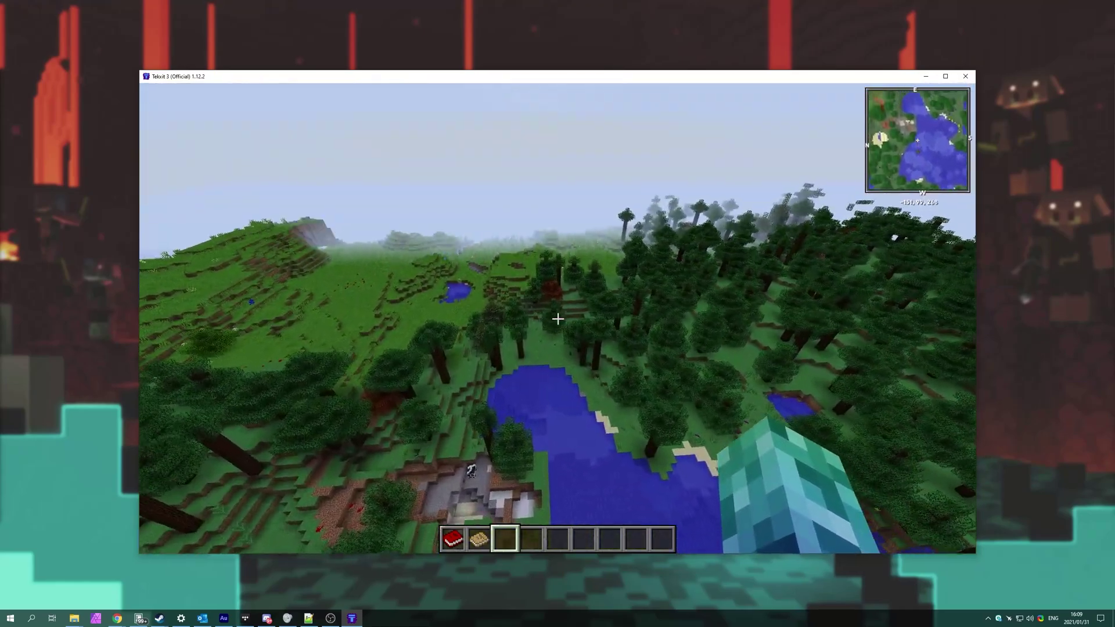
key("w")
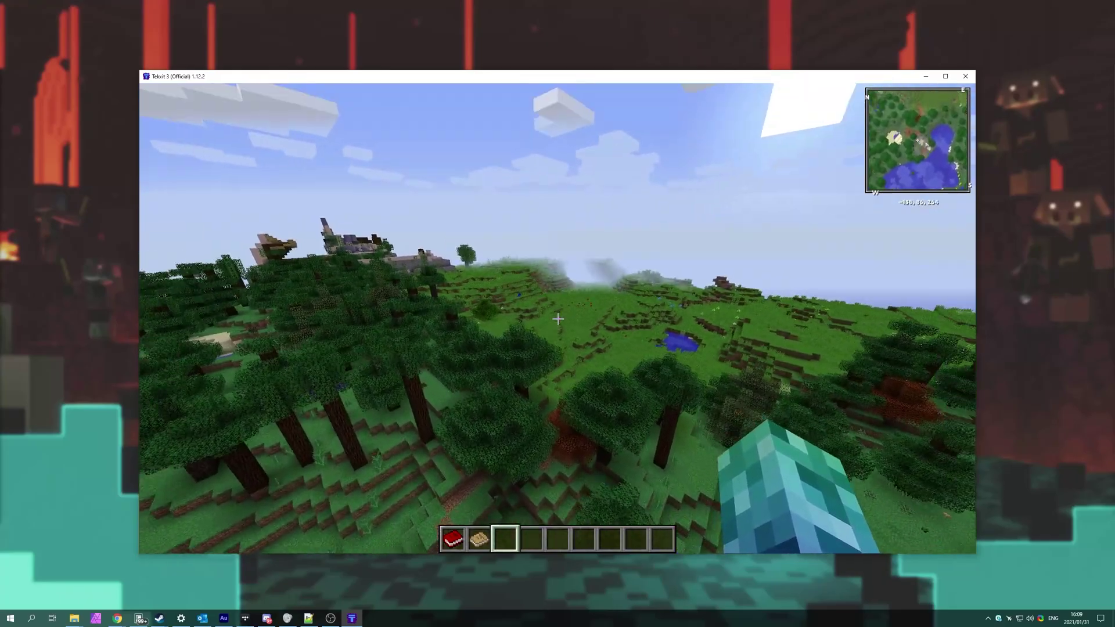
key("w")
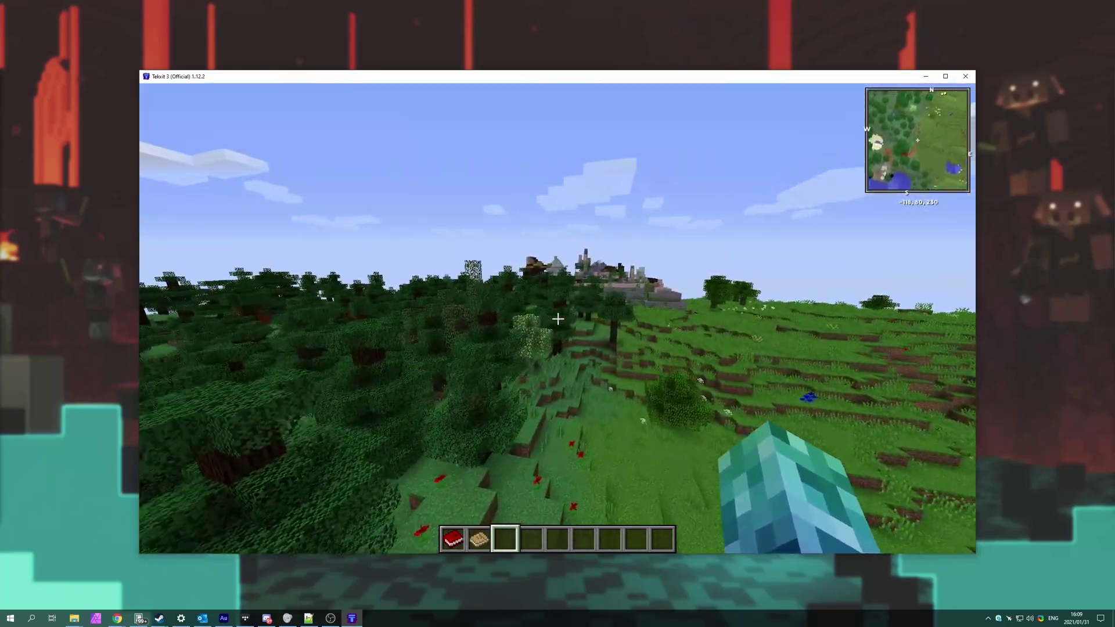